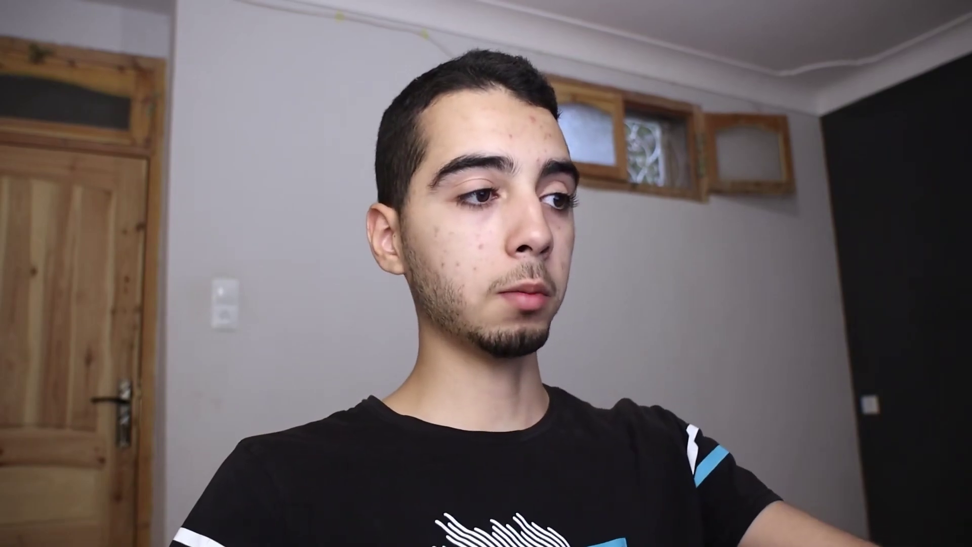
Draw a rectangle below the "Document The Process" box, label it "Client closed" and connect a new rectangle to its right side.
{"action": "left_click_drag", "start_coordinate": [203, 363], "coordinate": [318, 436]}
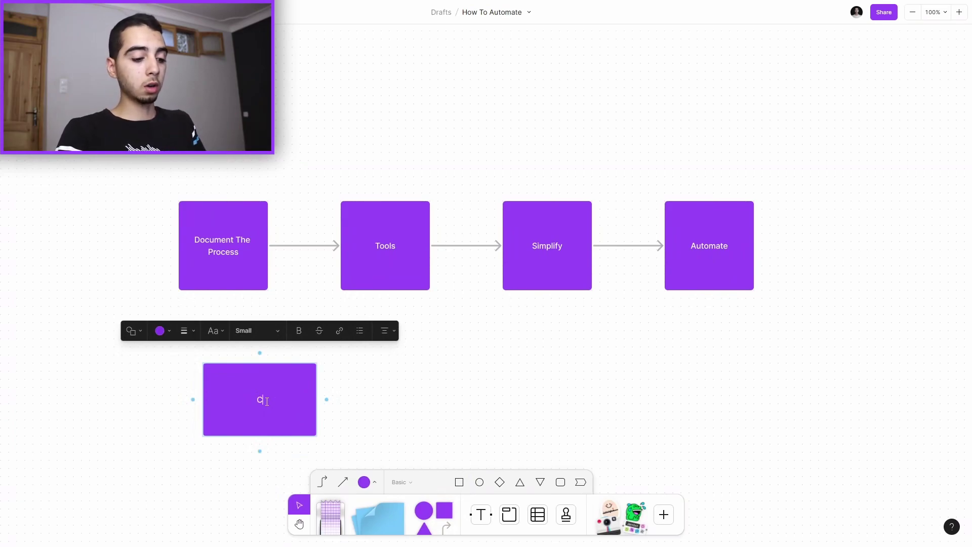
{"action": "type", "text": "Client closed"}
{"action": "left_click_drag", "start_coordinate": [326, 399], "coordinate": [355, 399]}
{"action": "left_click", "coordinate": [390, 368]}
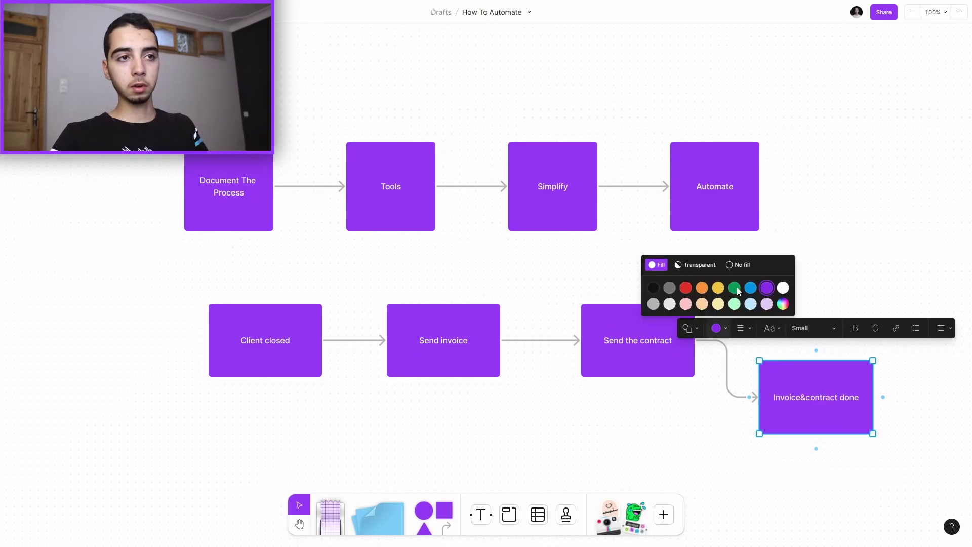
Fill the "Invoice&contract done" box green and connect a rectangle labelled "Send the welcome email" below and to its left.
{"action": "left_click", "coordinate": [737, 287]}
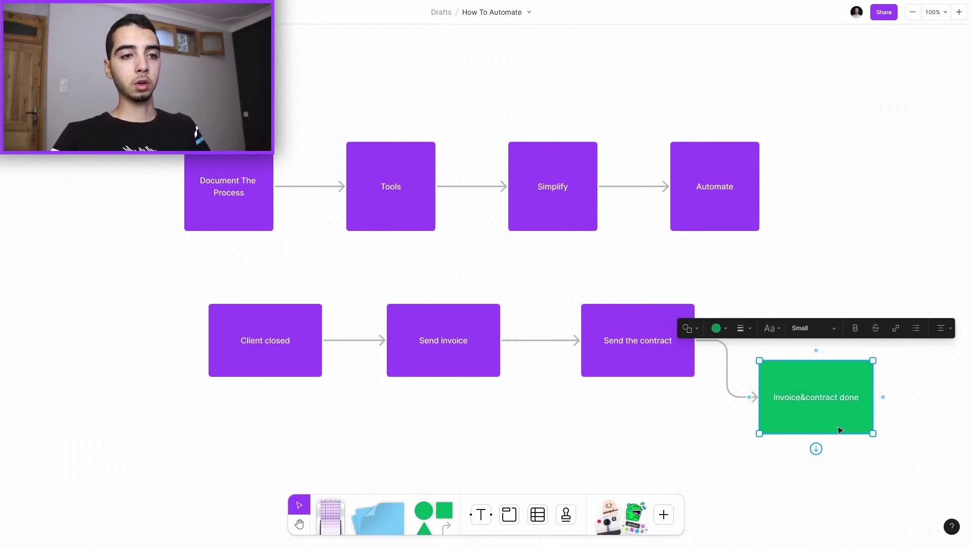
{"action": "left_click_drag", "start_coordinate": [816, 449], "coordinate": [707, 473]}
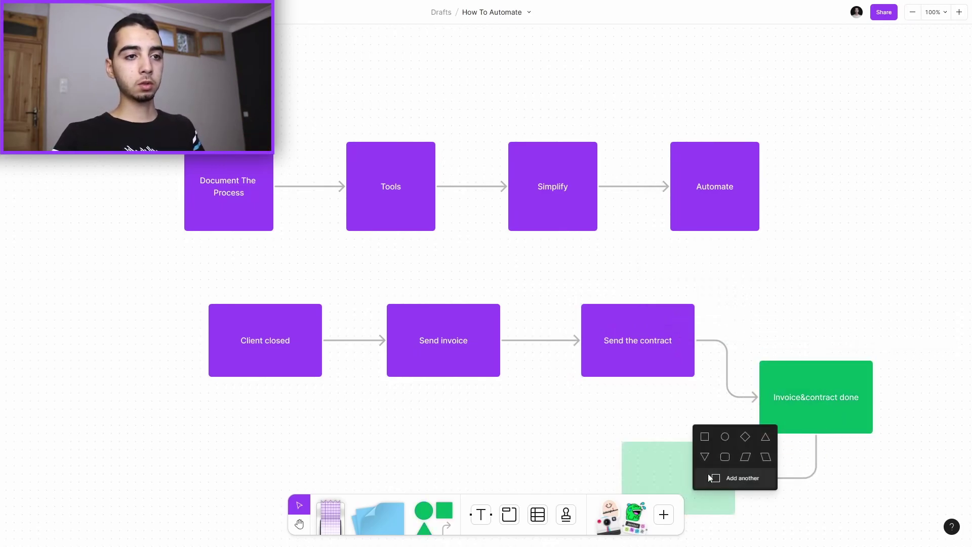
{"action": "left_click", "coordinate": [703, 436]}
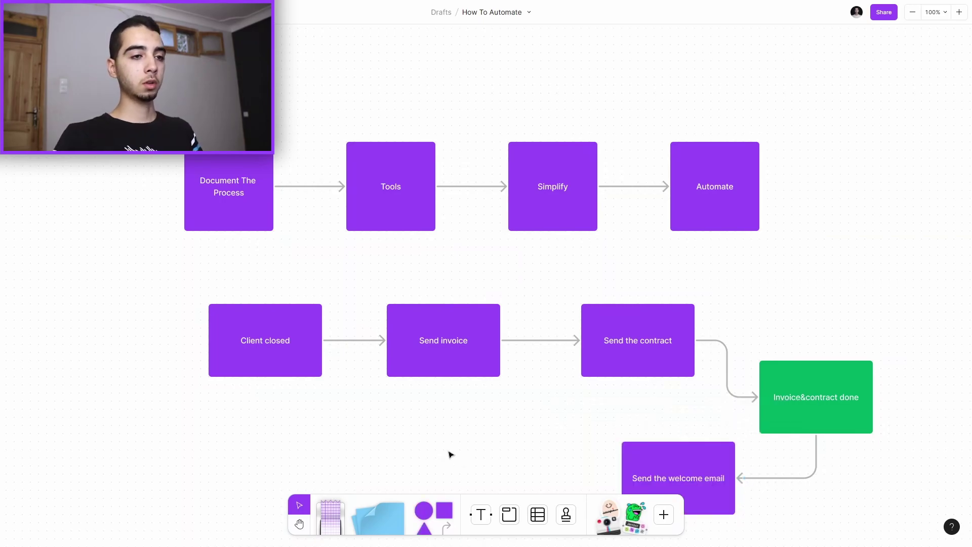
Connect a new rectangle labelled "Send a form" to the left of the "Send the welcome email" box.
{"action": "left_click_drag", "start_coordinate": [451, 454], "coordinate": [562, 354]}
{"action": "left_click", "coordinate": [731, 380]}
{"action": "type", "text": "Send a form"}
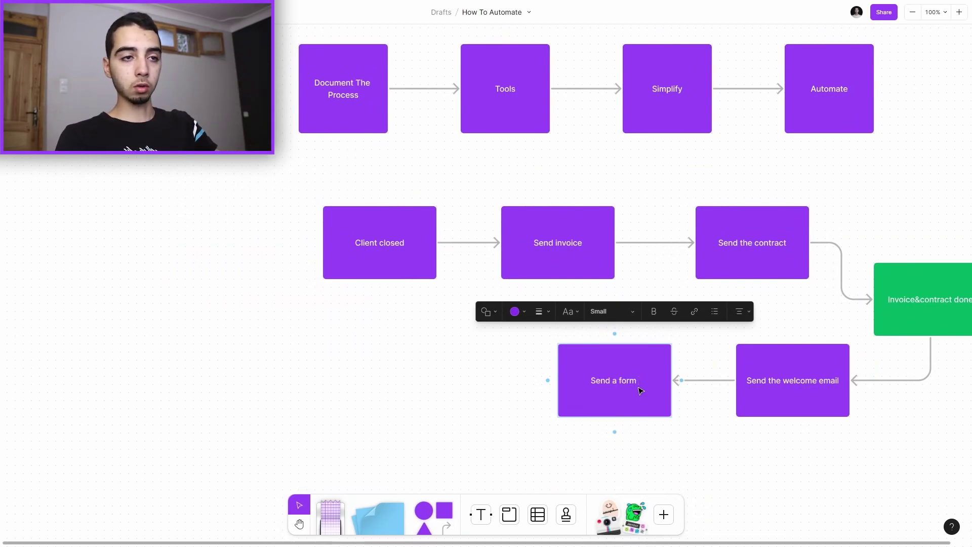
Extend the flow left from "Send a form" with a connected rounded shape labelled "Calendly link" and a rectangle labelled "Create project in Notion".
{"action": "left_click", "coordinate": [548, 380]}
{"action": "left_click", "coordinate": [477, 357]}
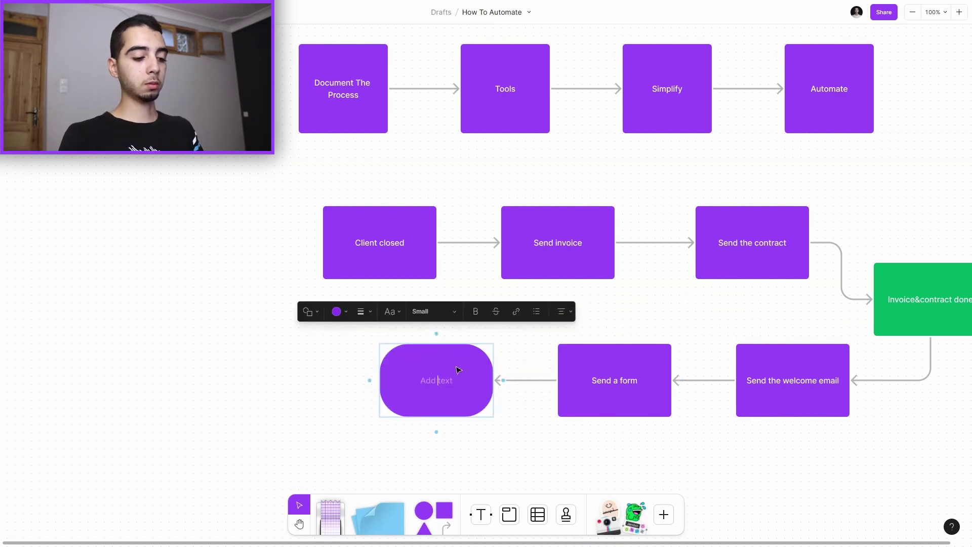
{"action": "type", "text": "Calendly link"}
{"action": "left_click_drag", "start_coordinate": [369, 380], "coordinate": [319, 375]}
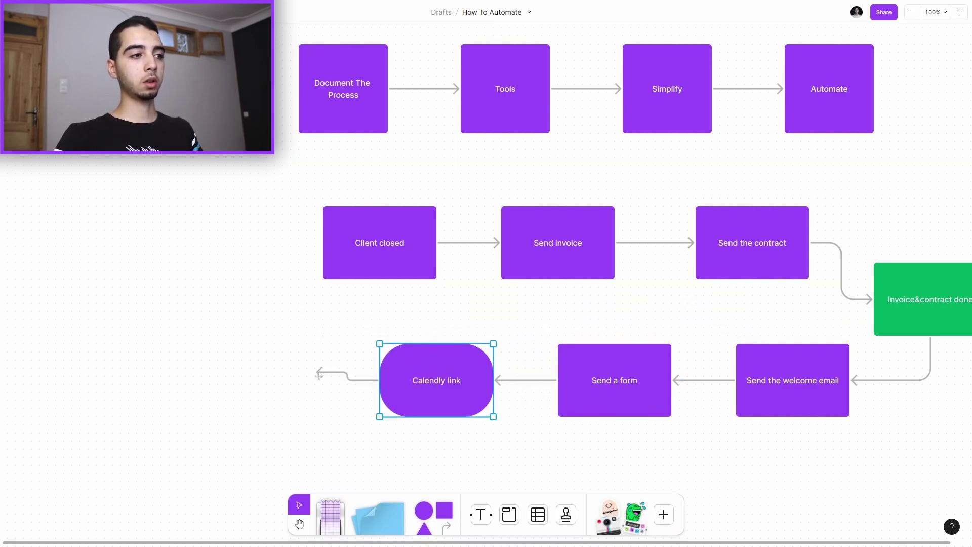
{"action": "left_click", "coordinate": [284, 340]}
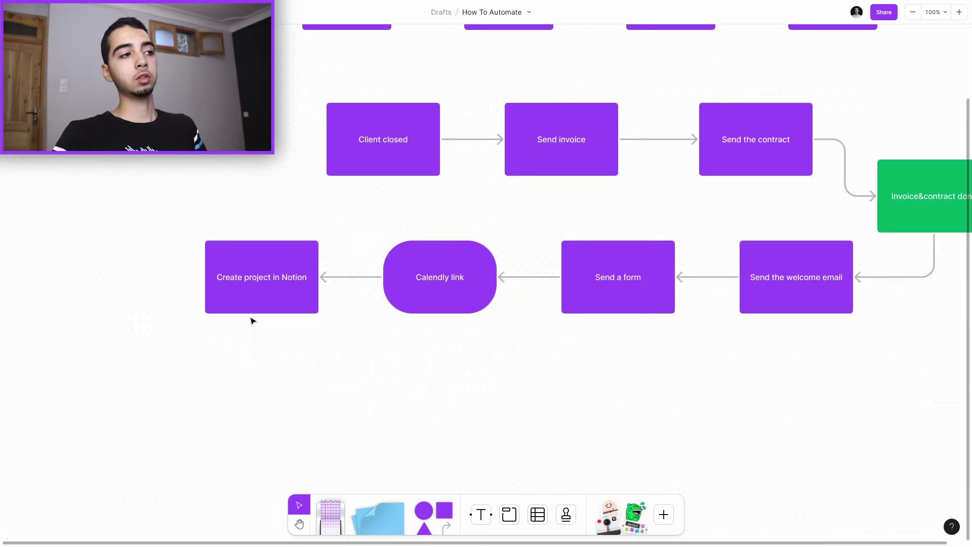
Connect a rectangle labelled "Onboad on Trainerize" below "Create project in Notion", and a rectangle labelled "Meal plan" to its right.
{"action": "left_click", "coordinate": [243, 305]}
{"action": "left_click_drag", "start_coordinate": [193, 277], "coordinate": [232, 362]}
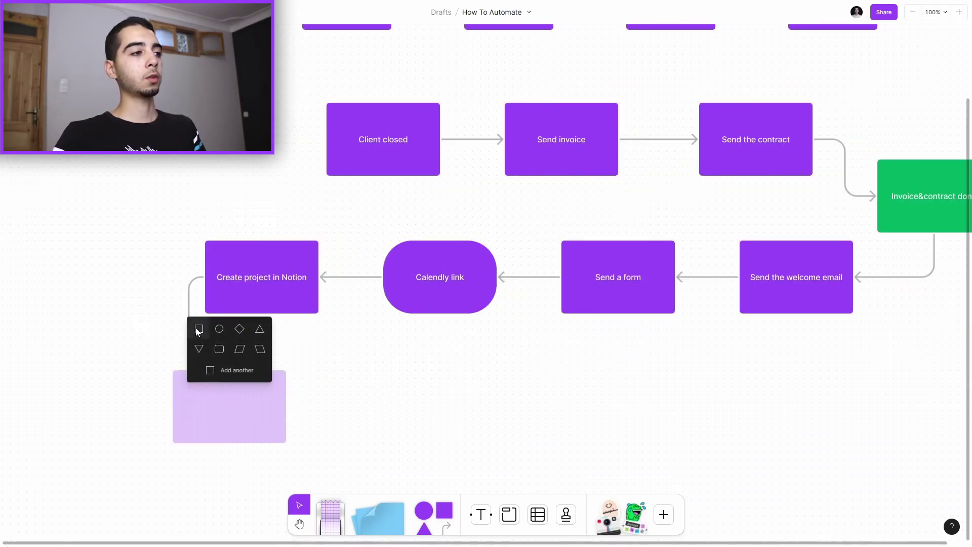
{"action": "left_click", "coordinate": [199, 331]}
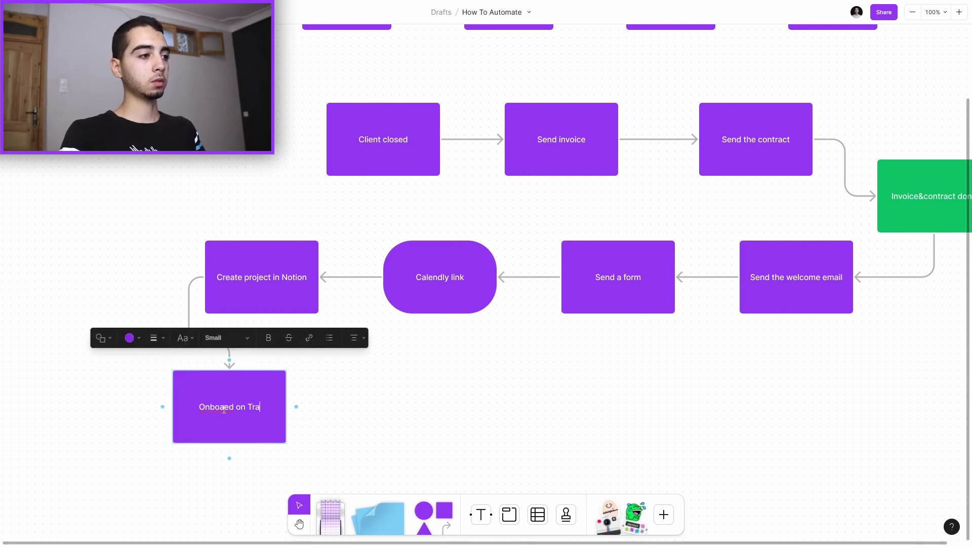
{"action": "left_click_drag", "start_coordinate": [296, 406], "coordinate": [350, 406]}
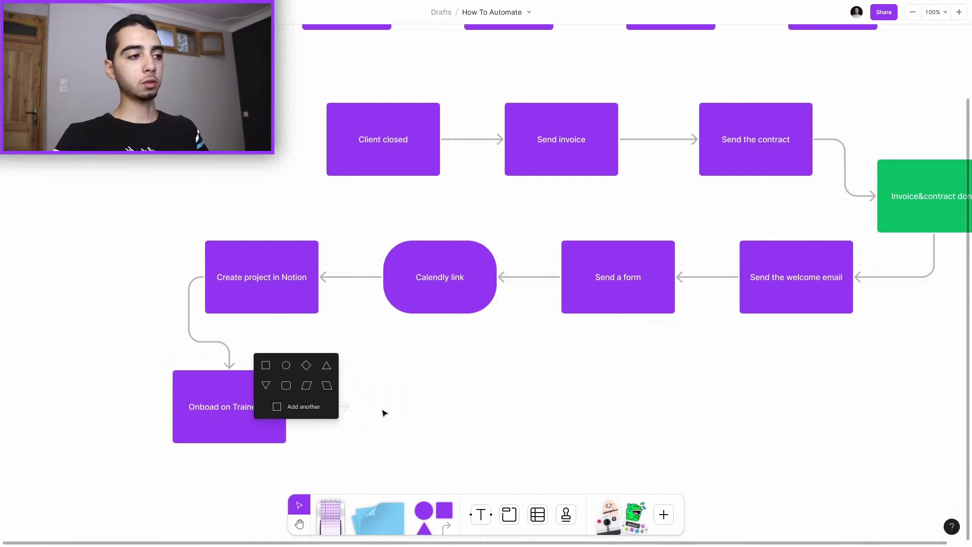
{"action": "left_click", "coordinate": [263, 370]}
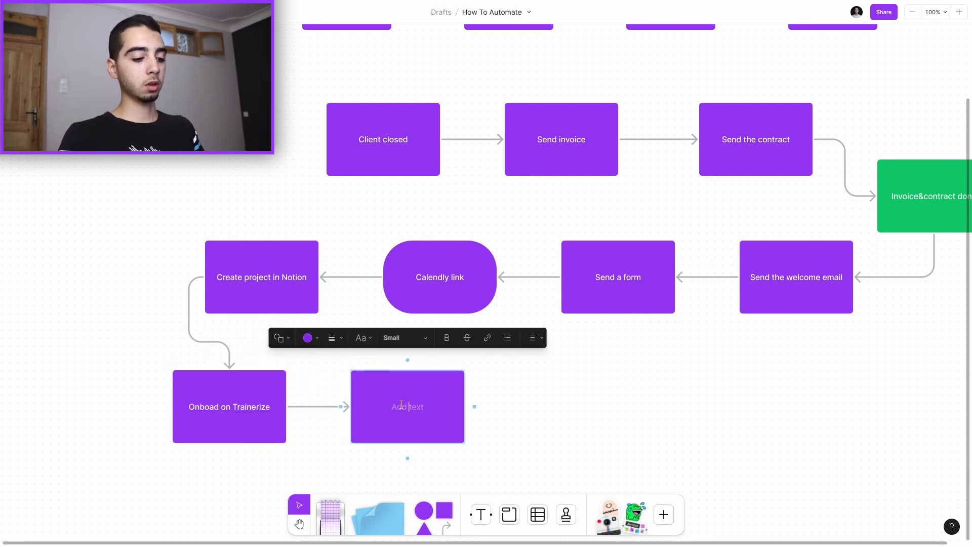
{"action": "type", "text": "Meal plan"}
{"action": "left_click", "coordinate": [606, 415]}
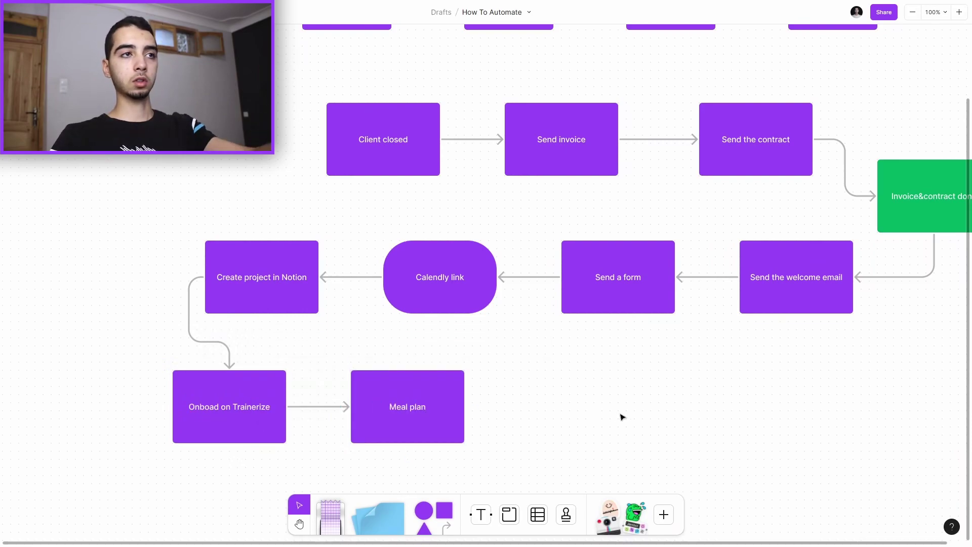
Fill the "Client closed" box green.
{"action": "left_click_drag", "start_coordinate": [727, 394], "coordinate": [635, 408]}
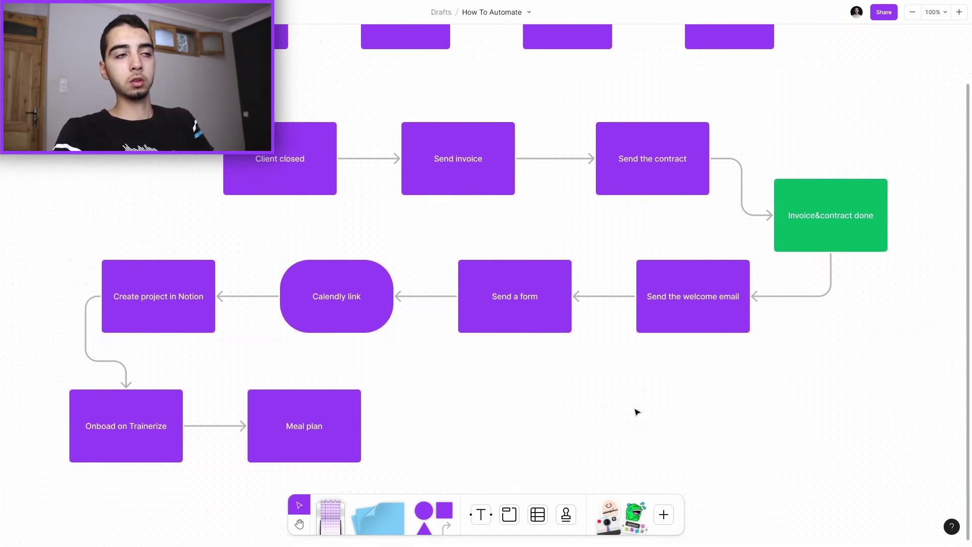
{"action": "left_click", "coordinate": [288, 180]}
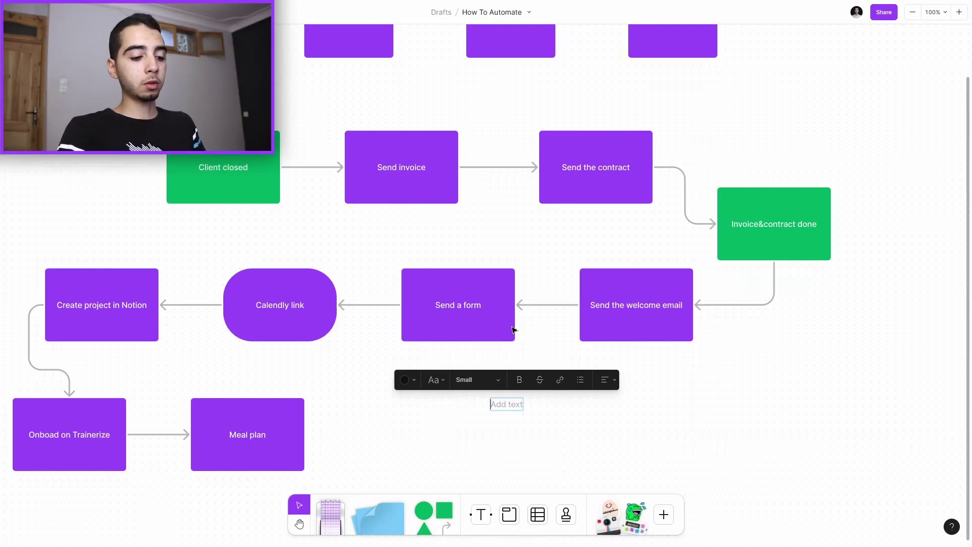
Write a bulleted tool list of Stripe, Signwell, Google forms, Calendly, Notion and Trainerize, and move it closer to the "Meal plan" box.
{"action": "type", "text": "Stripe"}
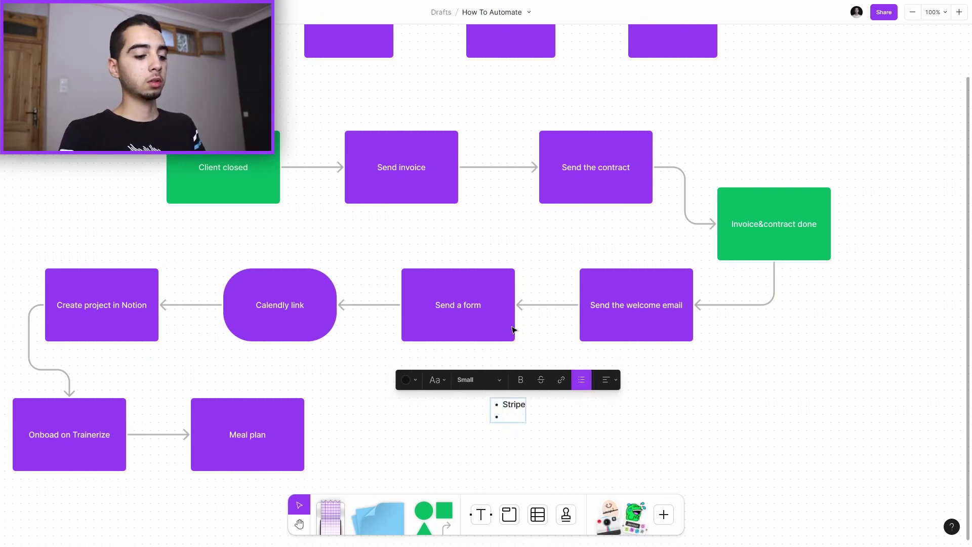
{"action": "type", "text": "Signwell"}
{"action": "key", "text": "Return"}
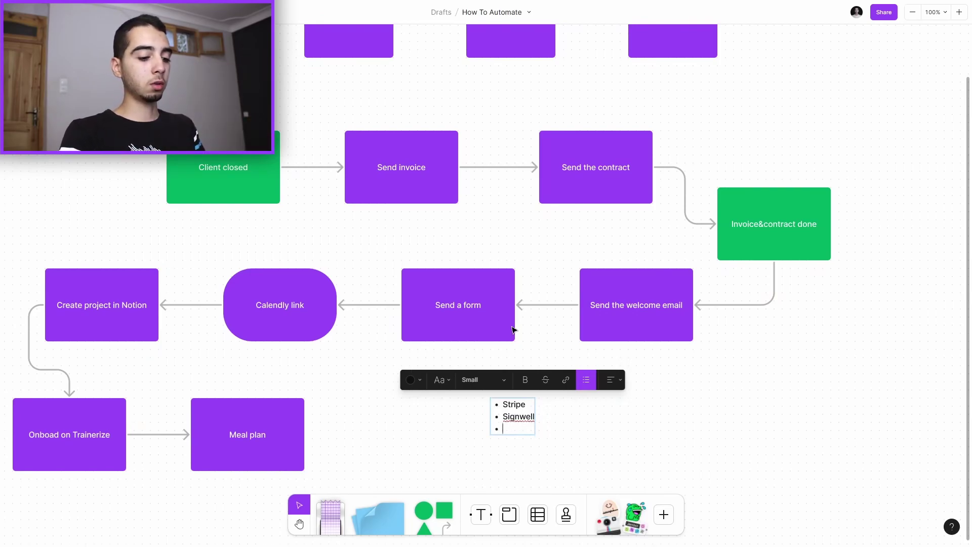
{"action": "type", "text": "Google forms"}
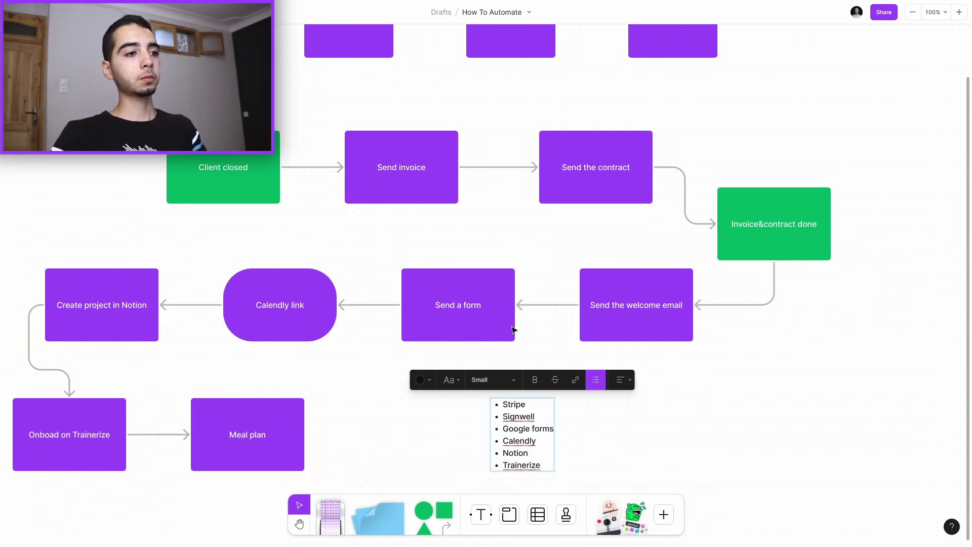
{"action": "key", "text": "Escape"}
{"action": "left_click_drag", "start_coordinate": [522, 437], "coordinate": [458, 437]}
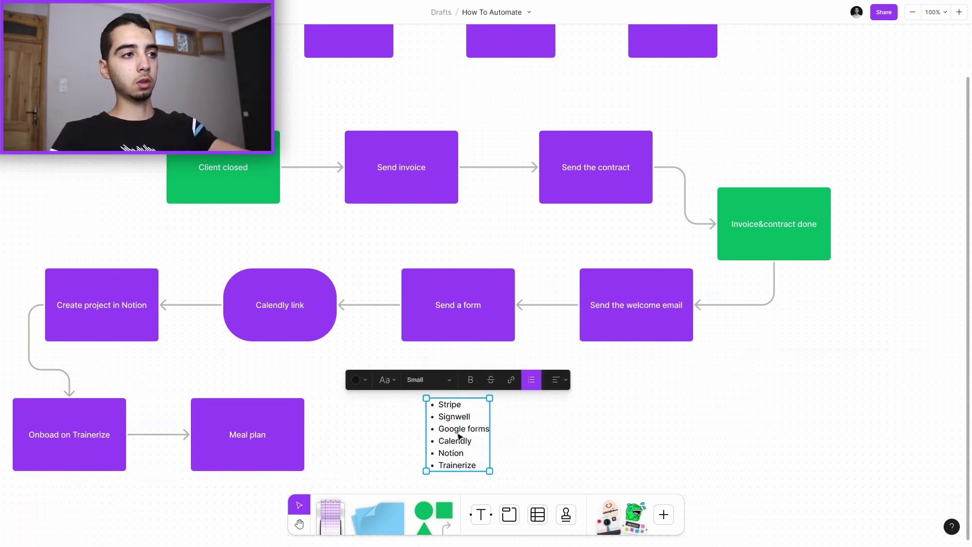
Delete the "Send a form" box from the flow.
{"action": "scroll", "coordinate": [553, 431], "scroll_direction": "up", "scroll_amount": 2}
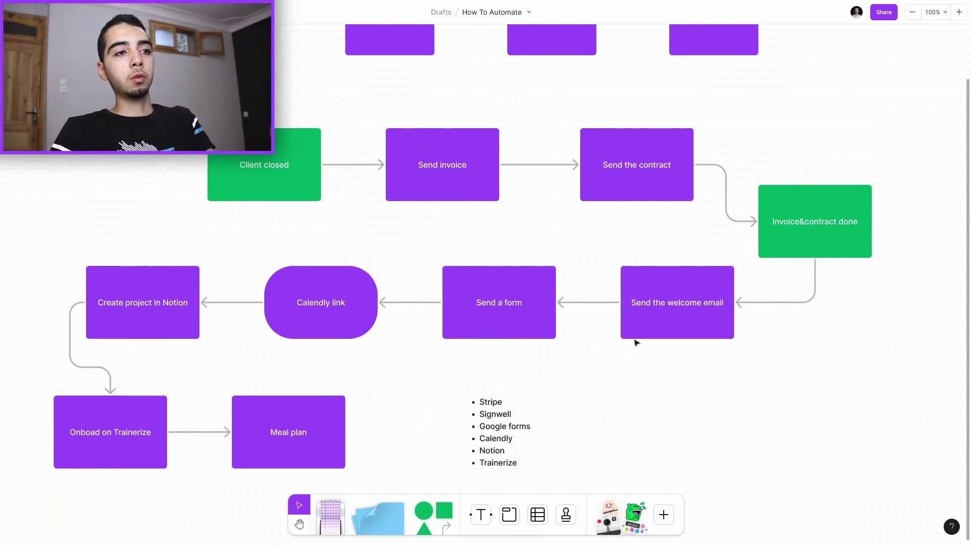
{"action": "left_click", "coordinate": [504, 317]}
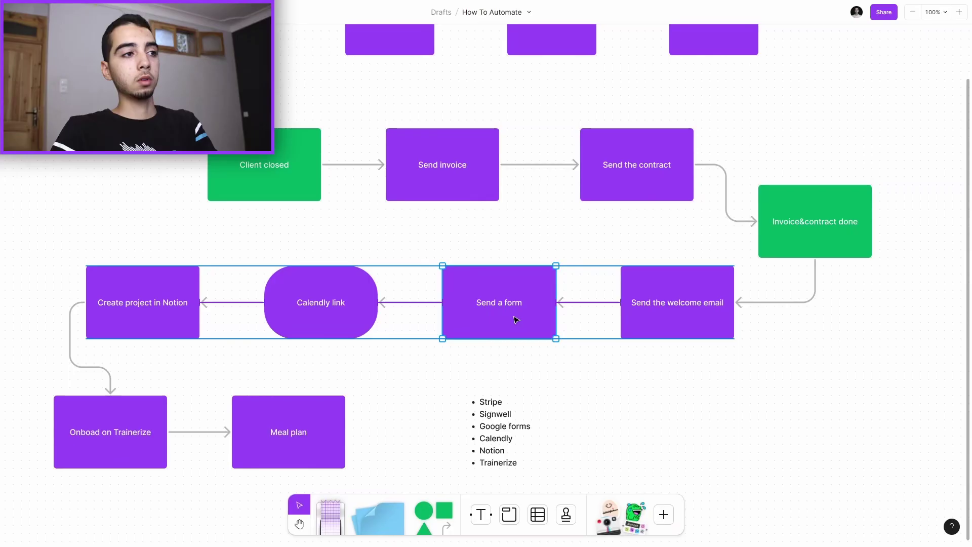
{"action": "left_click", "coordinate": [505, 317]}
{"action": "key", "text": "Delete"}
Move the "Send the welcome email" box left into the gap and connect its arrow to "Calendly link".
{"action": "left_click_drag", "start_coordinate": [657, 322], "coordinate": [520, 316]}
{"action": "left_click_drag", "start_coordinate": [473, 294], "coordinate": [376, 299]}
{"action": "left_click_drag", "start_coordinate": [540, 312], "coordinate": [544, 322]}
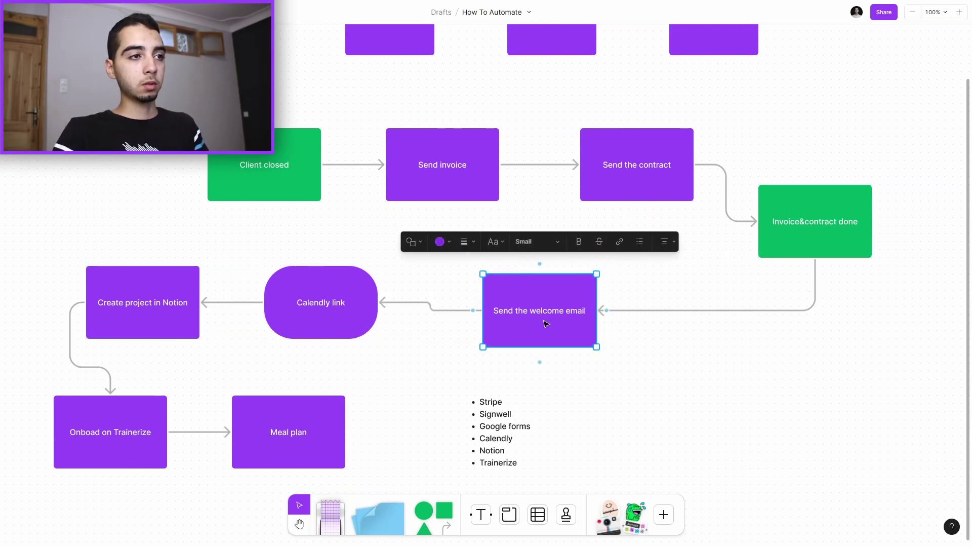
Extend the welcome email box's label to read "Send the welcome email + form link".
{"action": "double_click", "coordinate": [547, 302]}
{"action": "double_click", "coordinate": [587, 302]}
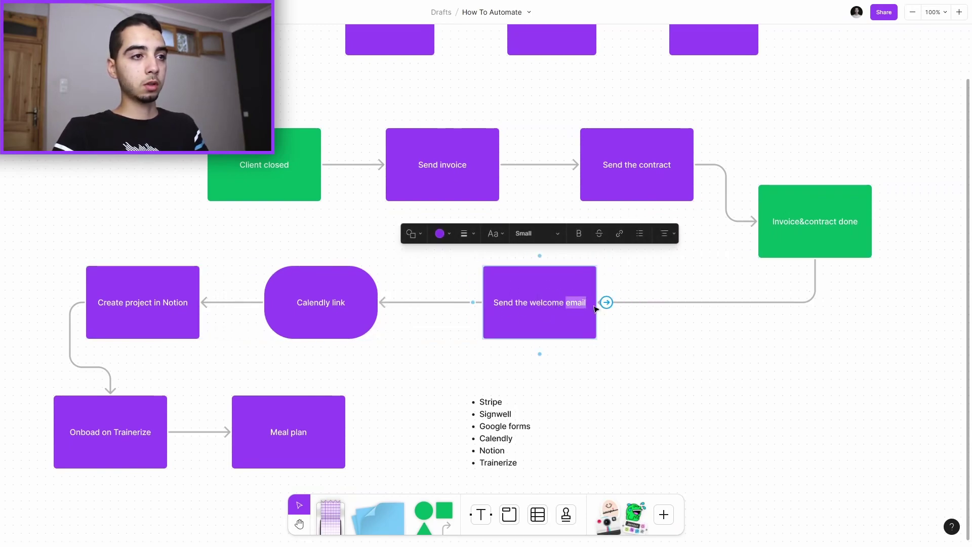
{"action": "left_click", "coordinate": [595, 311]}
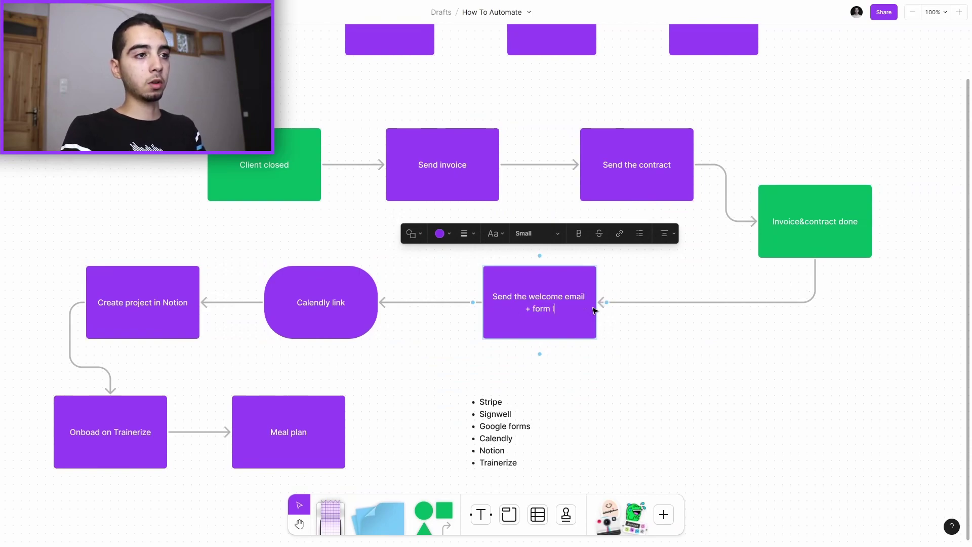
{"action": "left_click", "coordinate": [666, 348]}
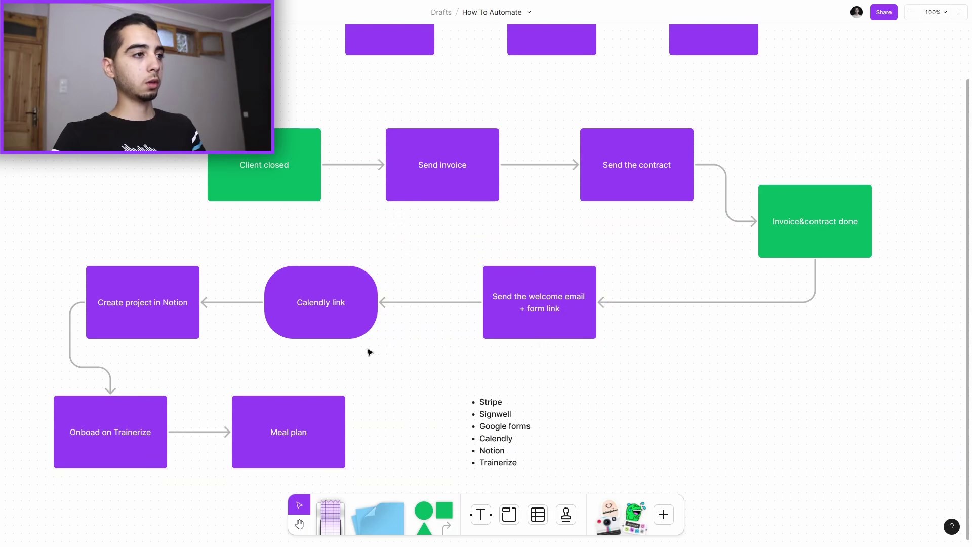
Move the "Send the welcome email + form link" box to the right, making room before "Calendly link".
{"action": "scroll", "coordinate": [500, 287], "scroll_direction": "left", "scroll_amount": 4}
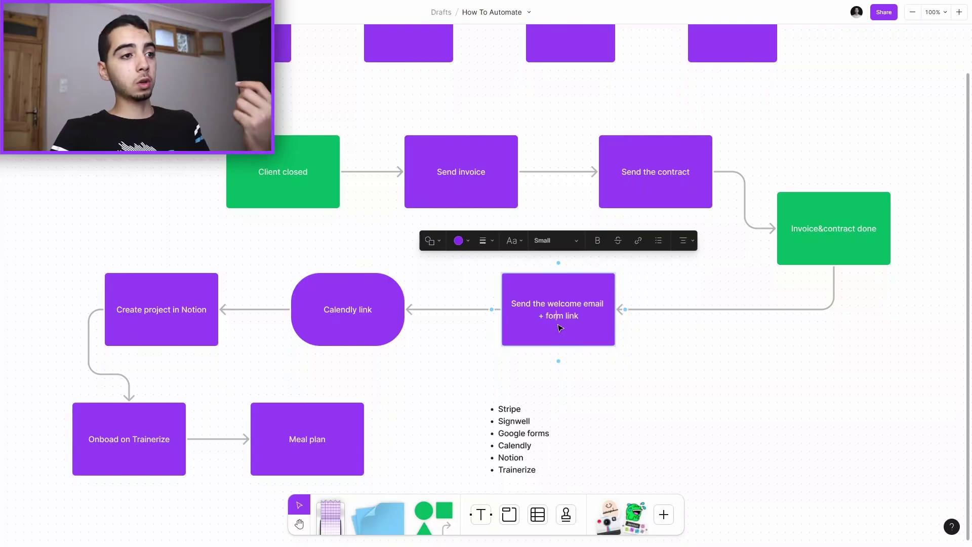
{"action": "key", "text": "Escape"}
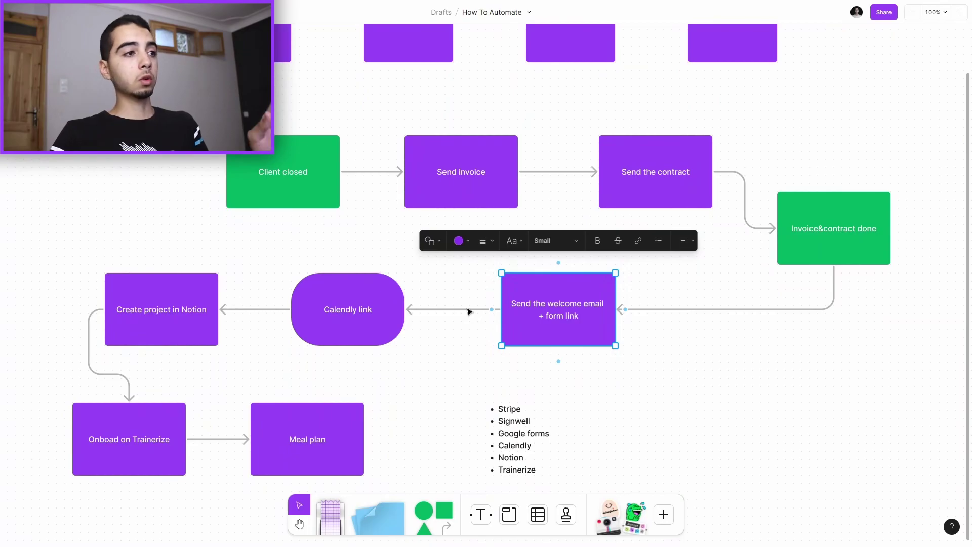
{"action": "scroll", "coordinate": [650, 331], "scroll_direction": "left", "scroll_amount": 1}
{"action": "left_click_drag", "start_coordinate": [651, 332], "coordinate": [666, 331]}
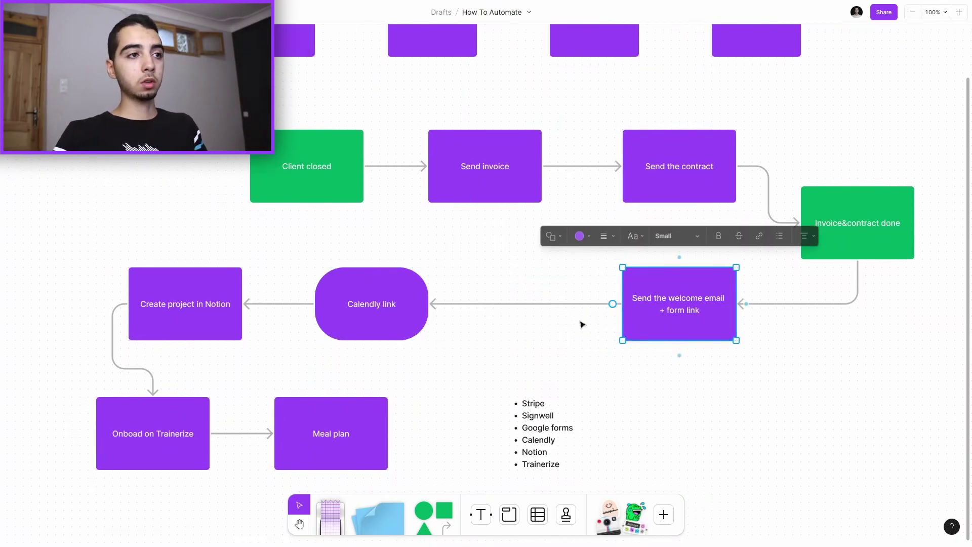
Insert a copy of the green box between the welcome email box and "Calendly link" and relabel it "Form submitted".
{"action": "left_click", "coordinate": [541, 314]}
{"action": "key", "text": "ctrl+v"}
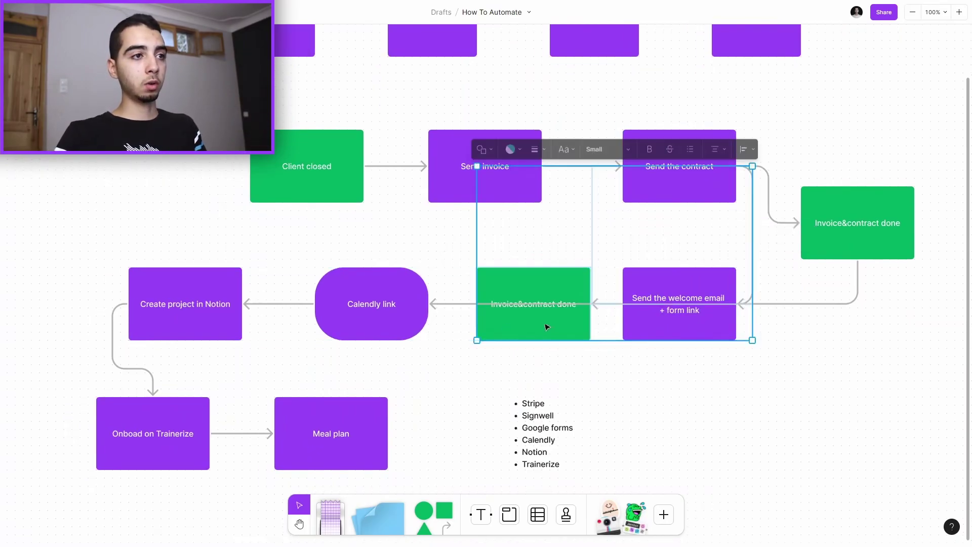
{"action": "type", "text": "Form submitted"}
{"action": "left_click", "coordinate": [460, 365]}
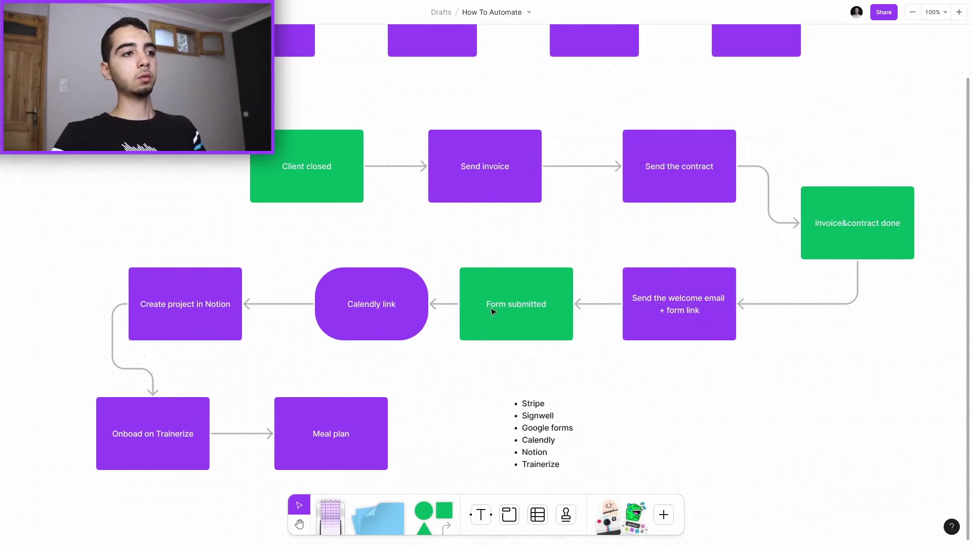